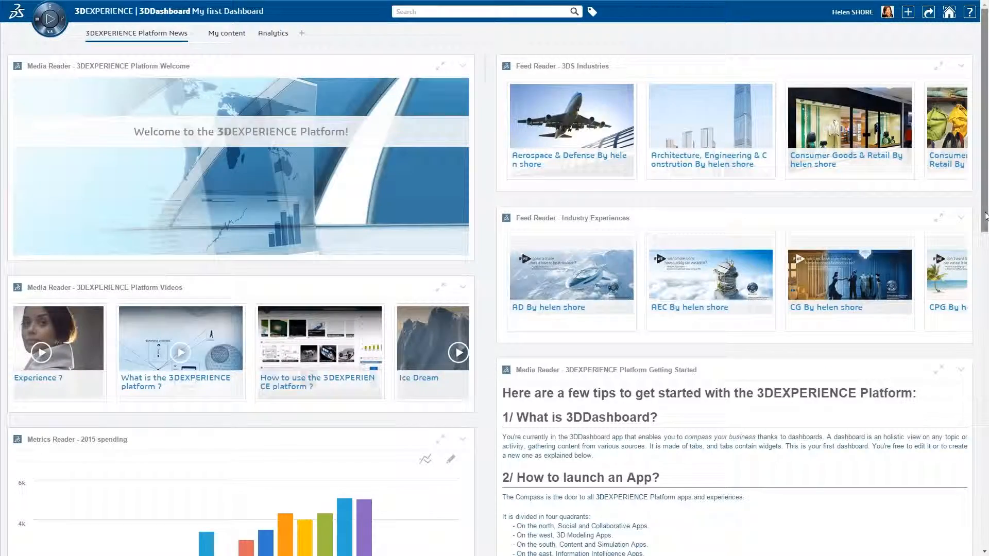
pyautogui.scroll(-10, 495, 309)
pyautogui.scroll(2, 494, 309)
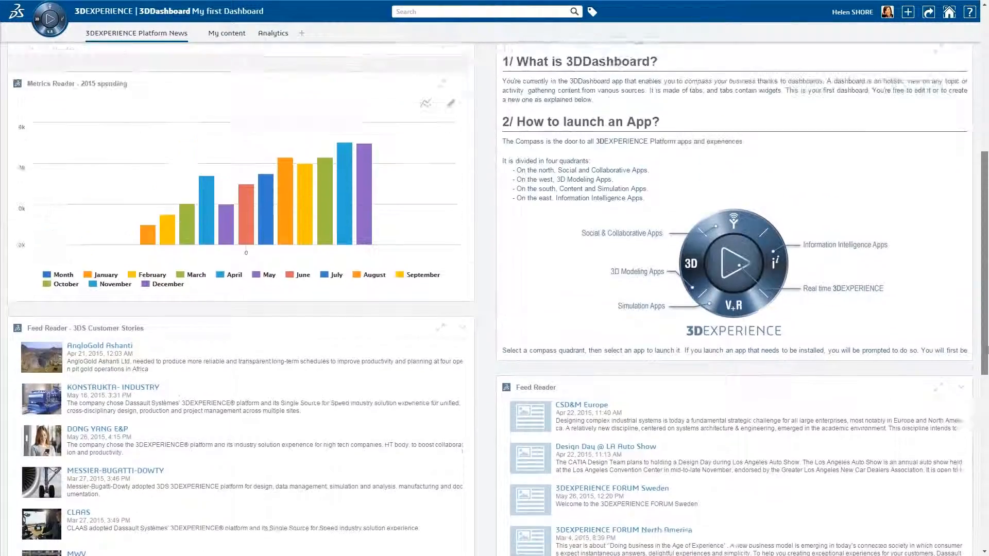
pyautogui.scroll(5, 943, 336)
pyautogui.scroll(5, 943, 336)
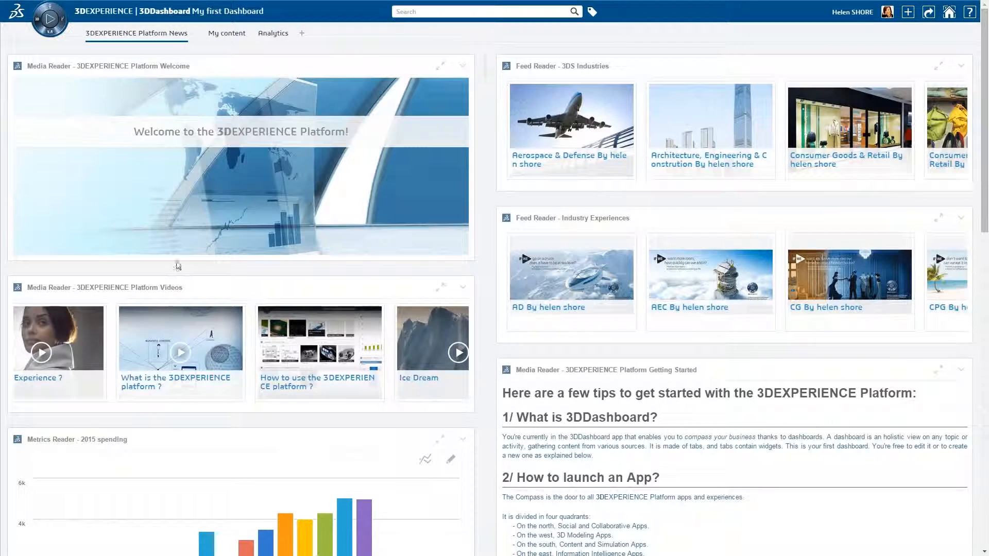
# Step: Browse the compass quadrants to the 3D modeling apps and expand the roles list
pyautogui.click(50, 19)
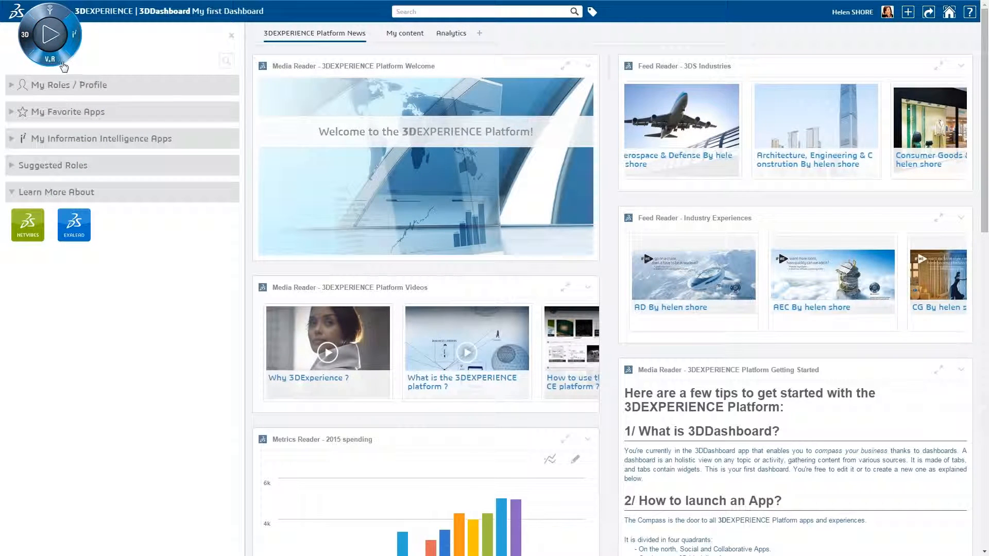
pyautogui.click(51, 60)
pyautogui.click(26, 34)
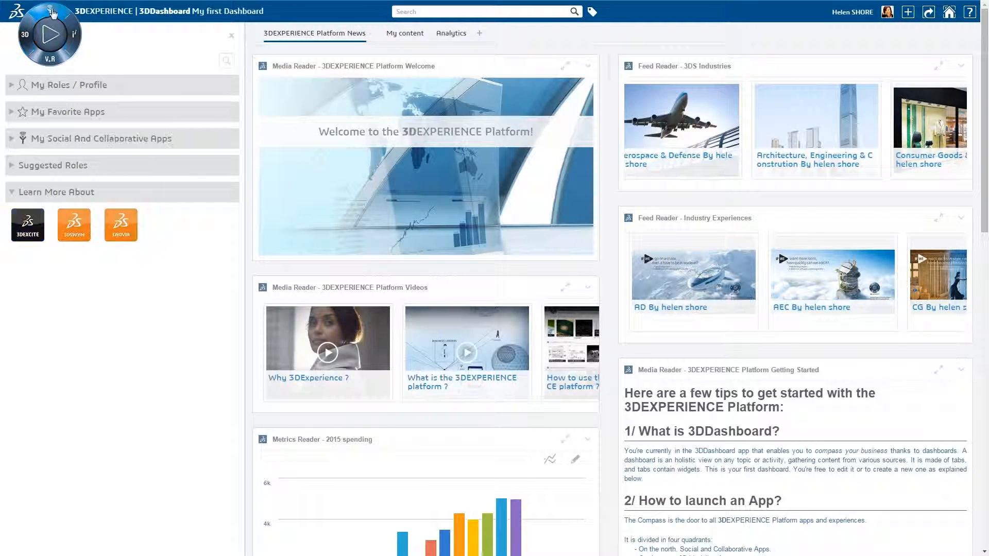
pyautogui.click(74, 35)
pyautogui.click(25, 36)
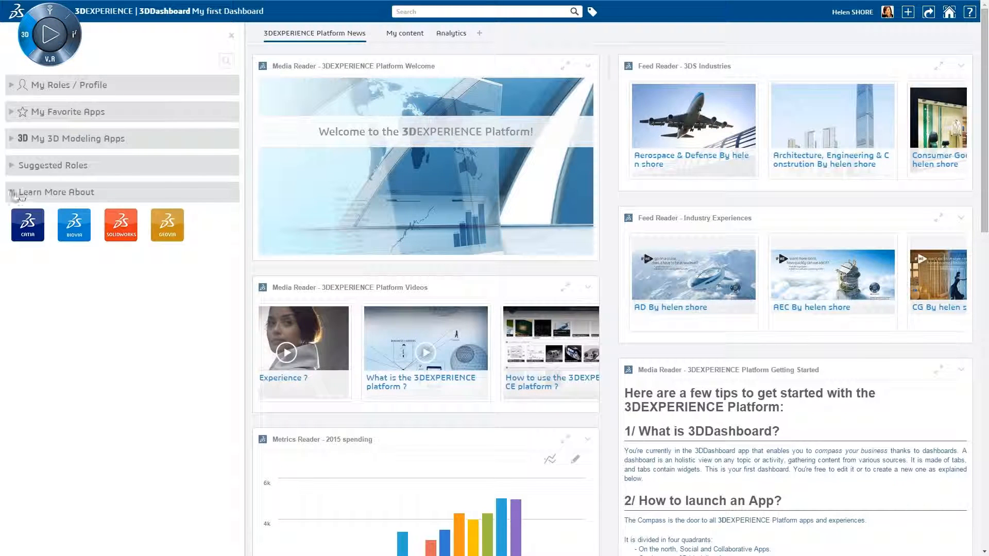
pyautogui.click(12, 85)
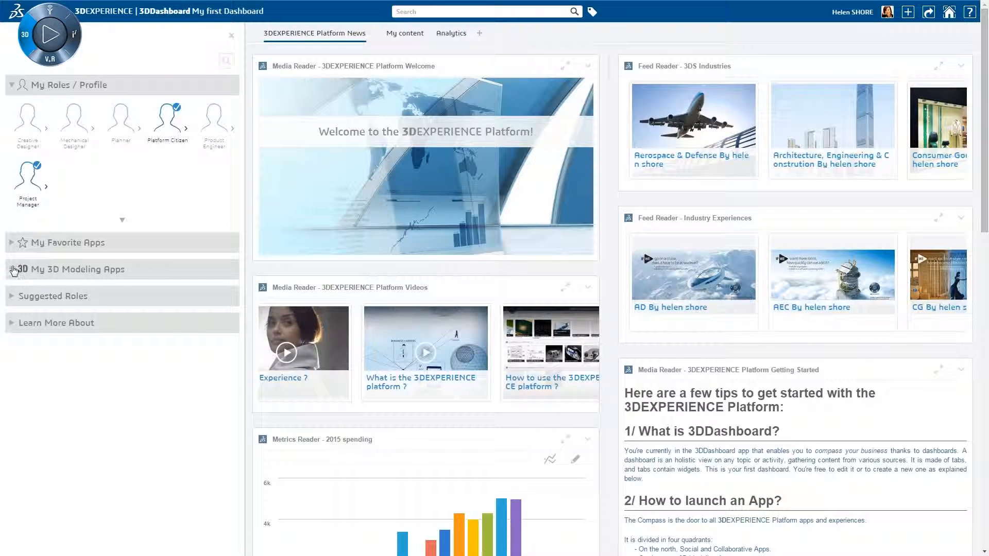
pyautogui.click(12, 269)
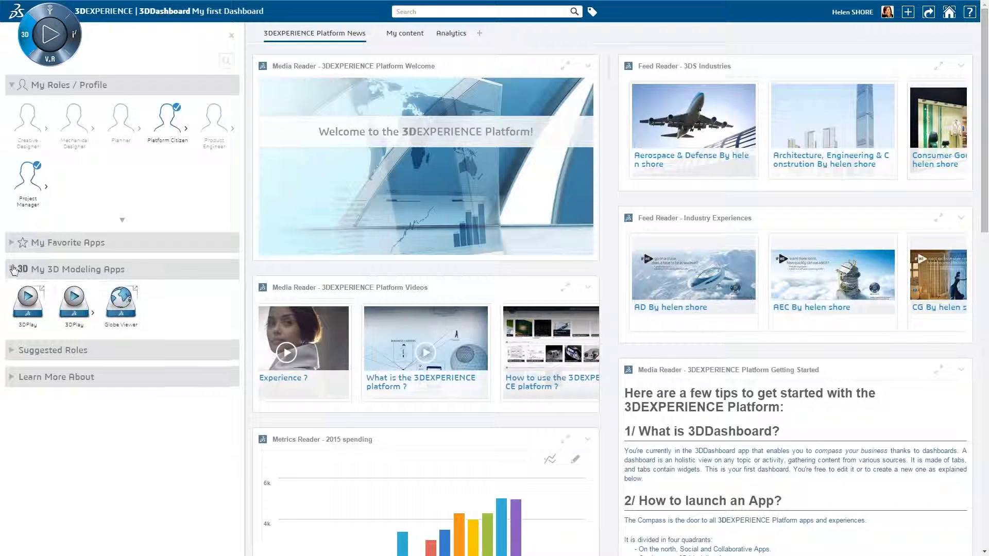
# Step: Add the Mechanical Designer and Creative Designer roles to the profile
pyautogui.click(74, 123)
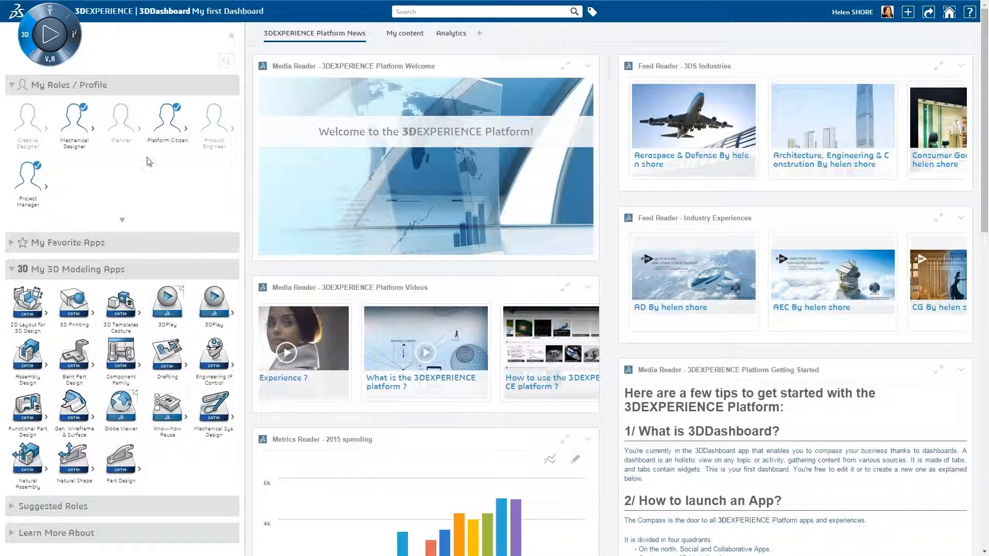
pyautogui.click(33, 122)
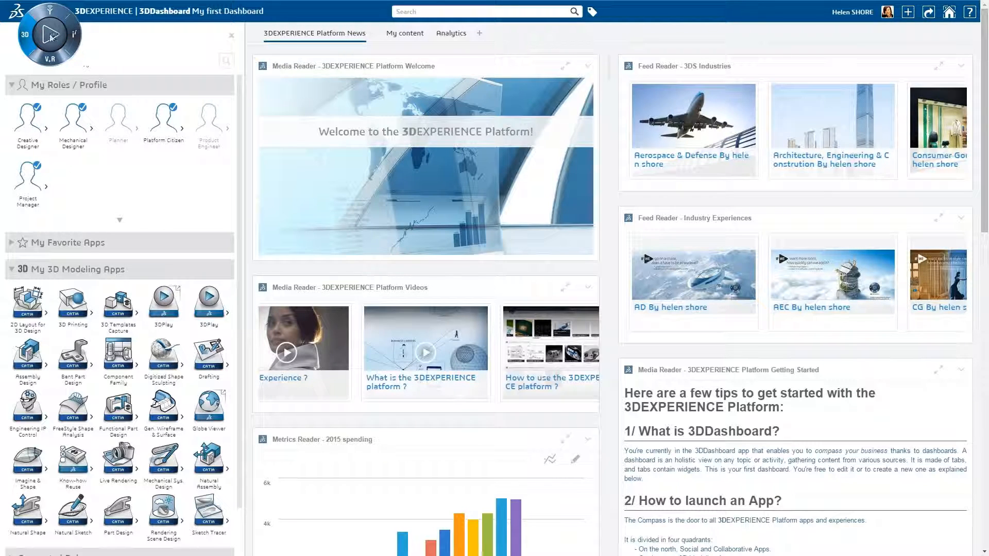
pyautogui.click(26, 39)
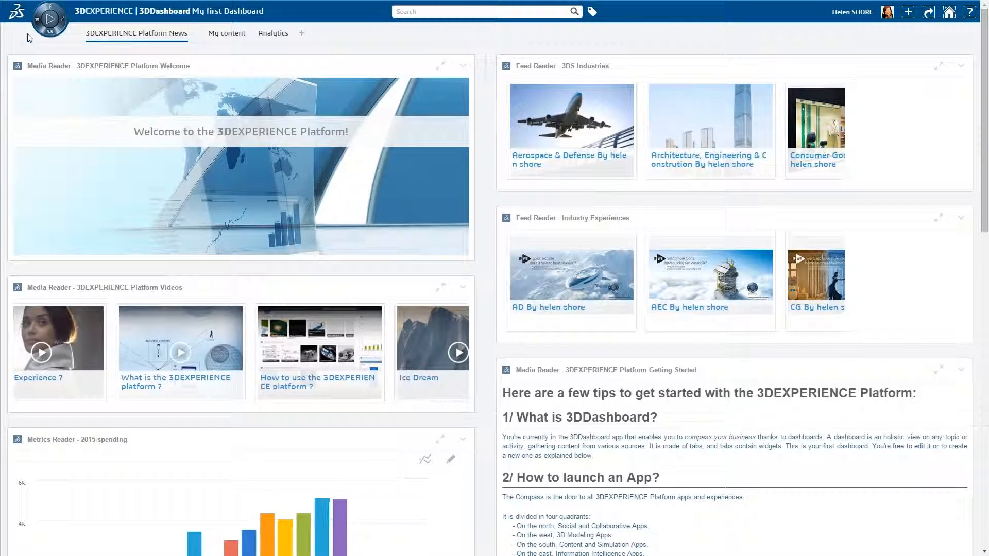
pyautogui.moveTo(517, 190); pyautogui.dragTo(775, 186)
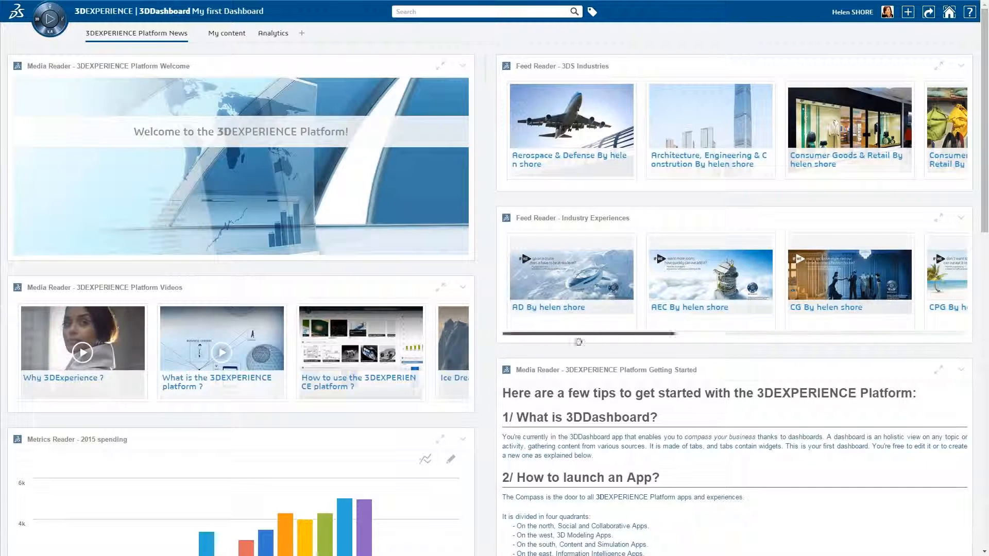
pyautogui.moveTo(587, 335); pyautogui.dragTo(899, 335)
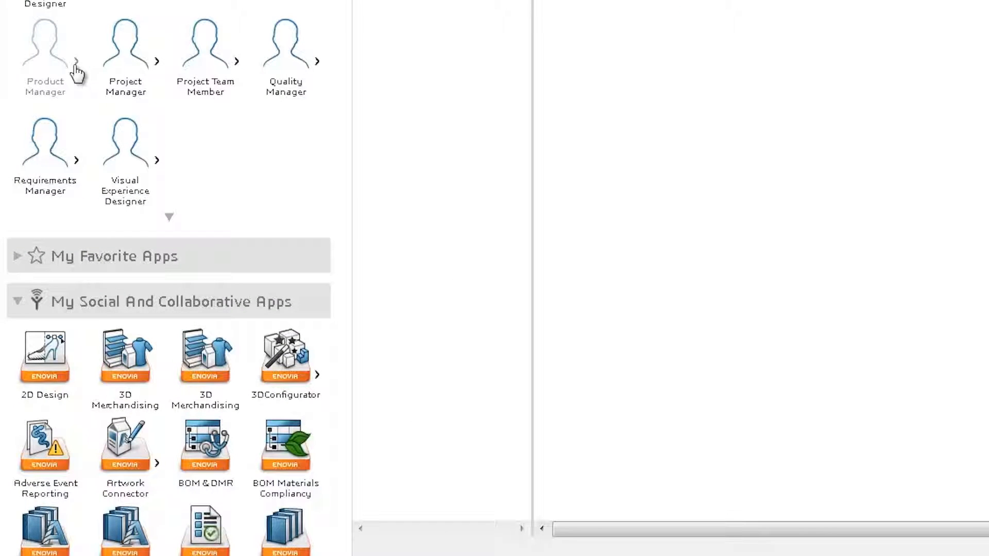
# Step: Show the Product Manager role's apps in the compass panel
pyautogui.click(78, 71)
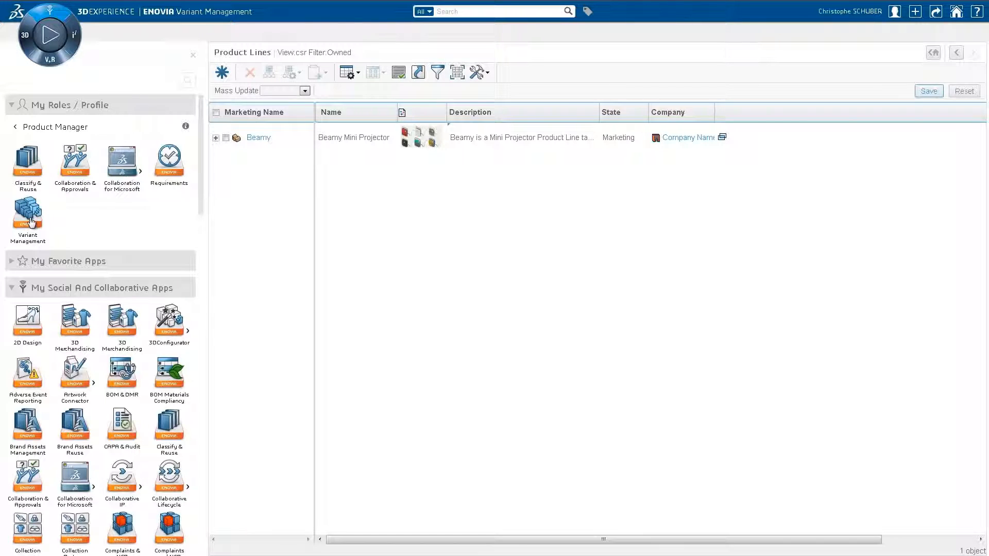
# Step: Open the Beamy product line, expand Collaborator-Exec and open HP01_Executive in list view
pyautogui.click(193, 56)
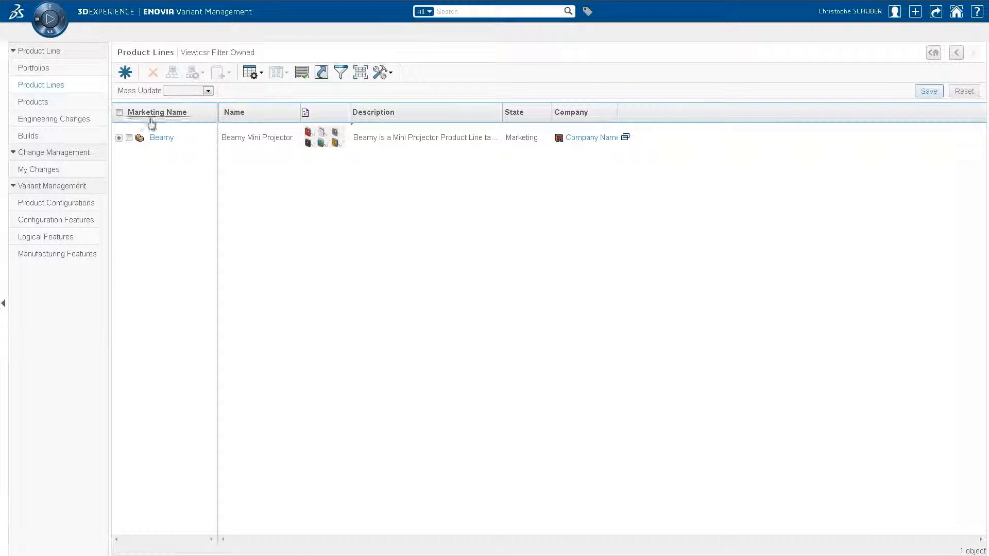
pyautogui.click(162, 138)
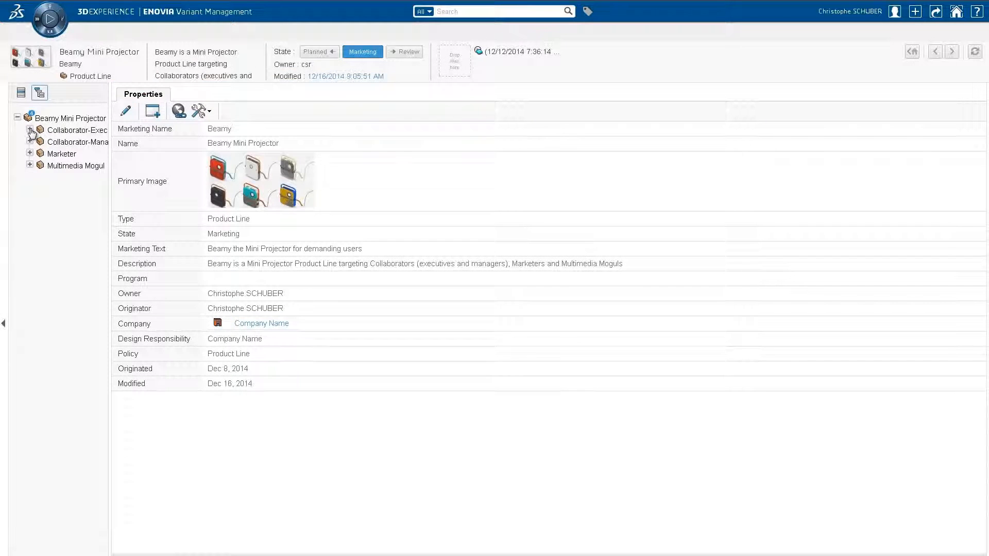
pyautogui.click(29, 130)
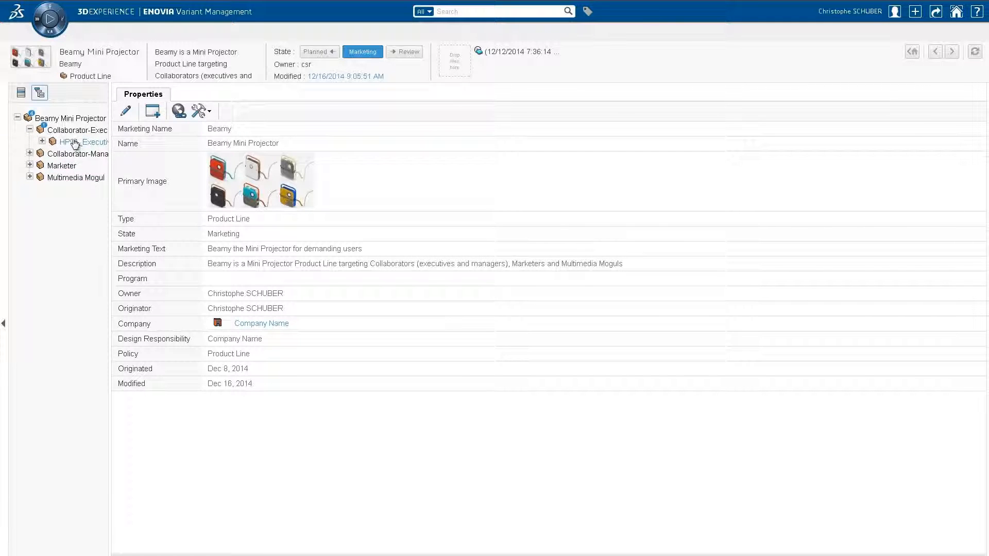
pyautogui.click(75, 144)
pyautogui.click(21, 93)
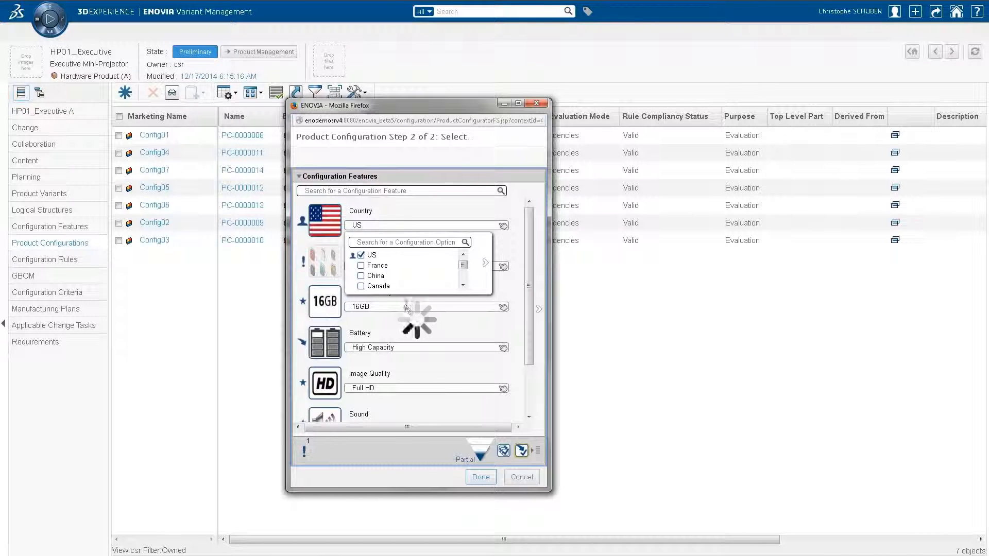
# Step: Clear the 16GB Flash Memory choice in the new HP01_Executive configuration
pyautogui.click(409, 308)
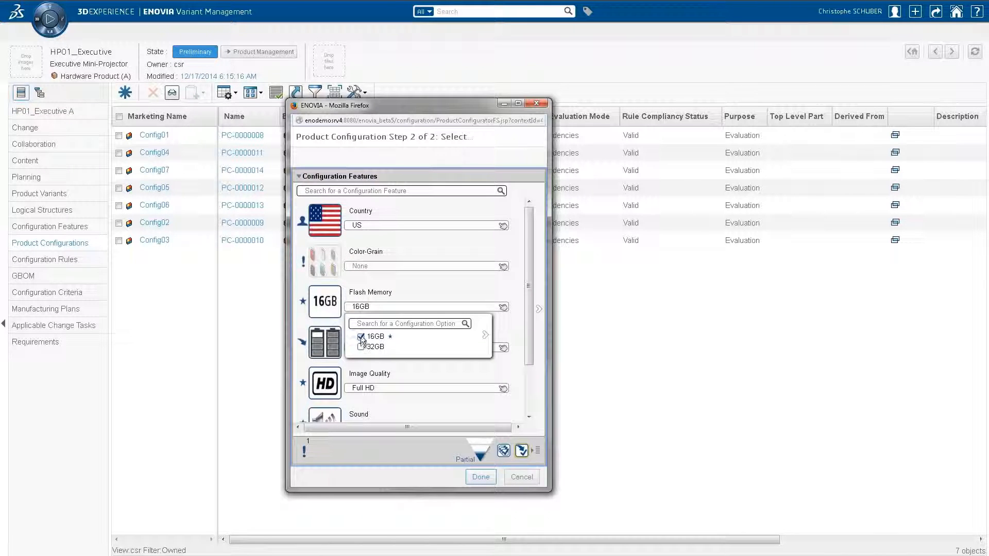
pyautogui.click(361, 336)
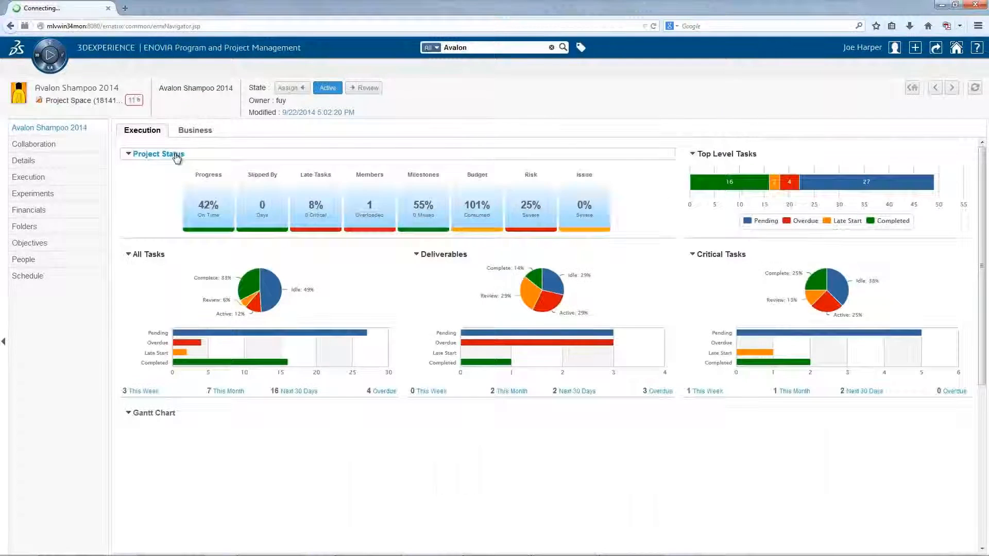
# Step: Collapse the status and task chart sections and show the Business dashboard
pyautogui.click(177, 157)
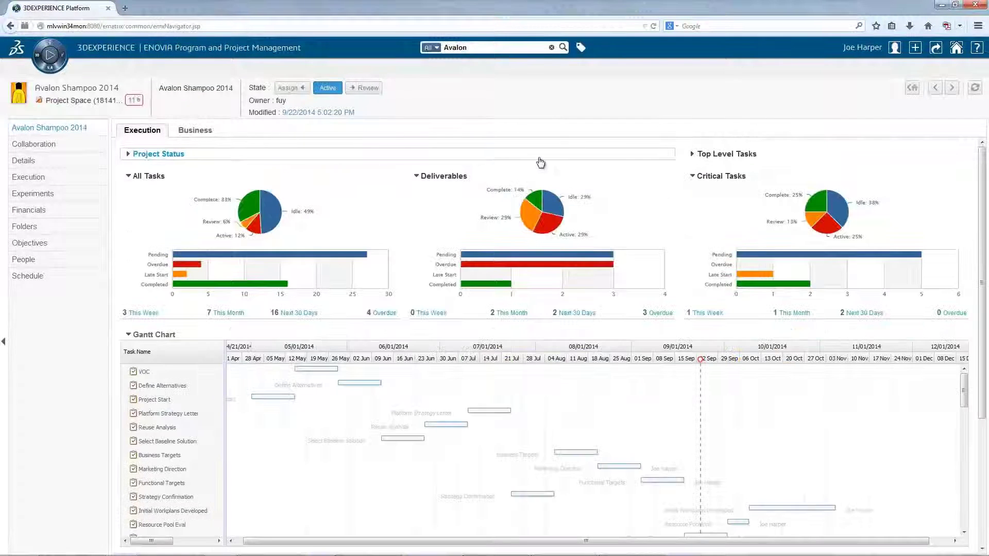
pyautogui.click(186, 177)
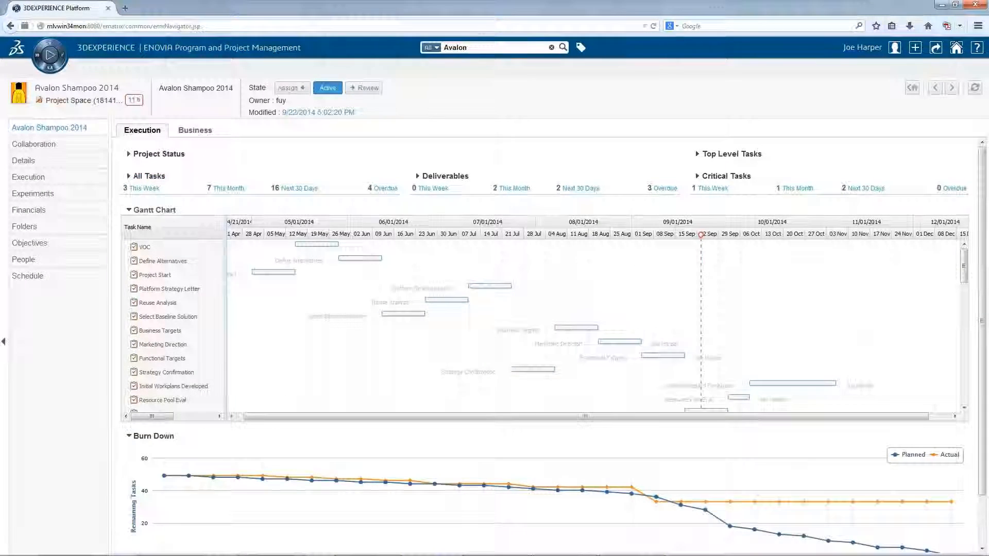
pyautogui.click(195, 130)
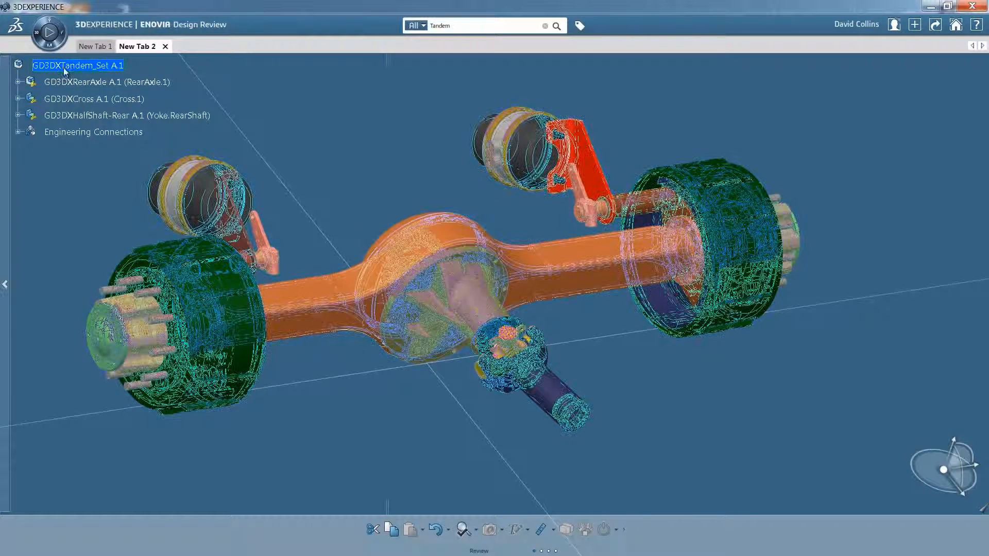
# Step: Create a markup on the tandem set and start a distance measurement on the sectioned axle
pyautogui.rightClick(64, 67)
pyautogui.click(77, 83)
pyautogui.click(553, 528)
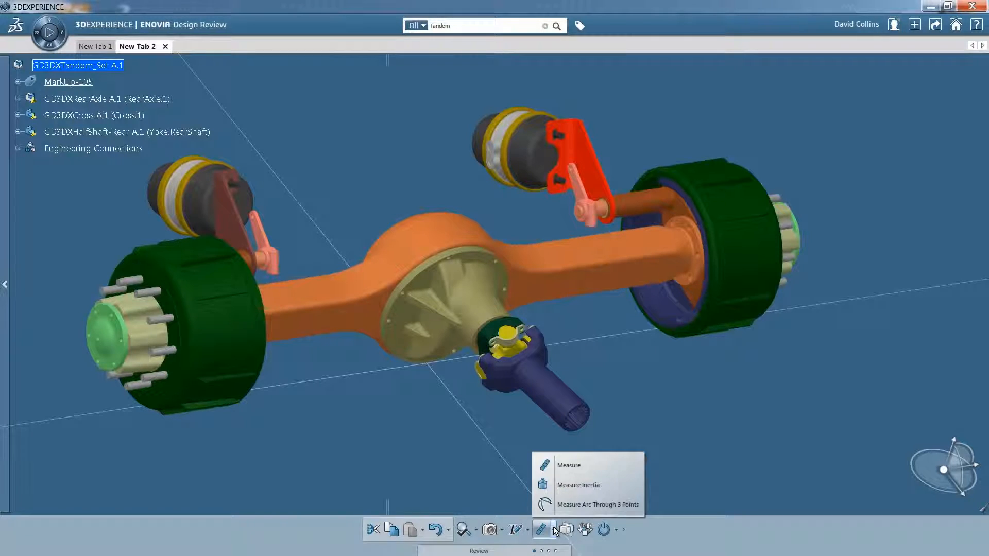
pyautogui.click(569, 465)
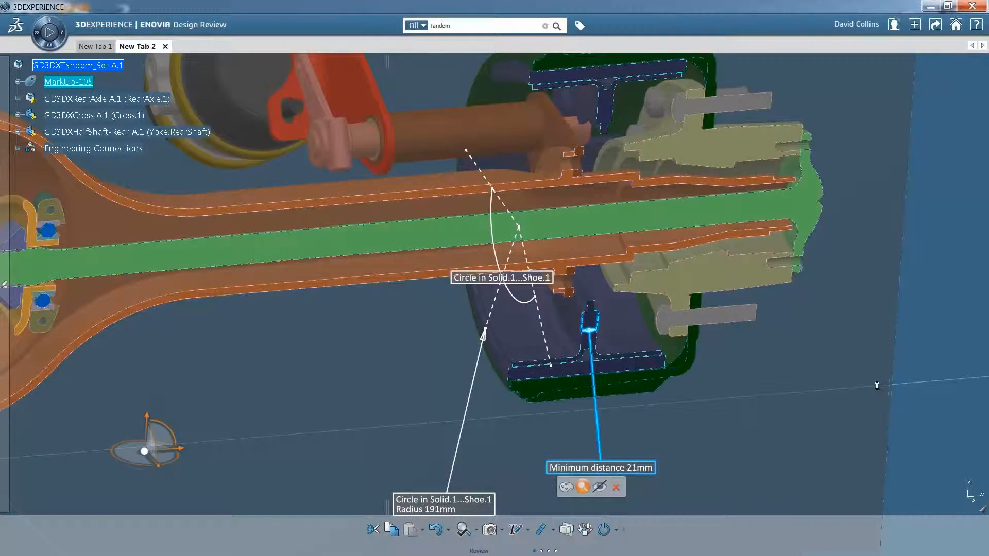
pyautogui.scroll(-2, 877, 385)
pyautogui.scroll(-2, 826, 402)
pyautogui.scroll(-3, 780, 352)
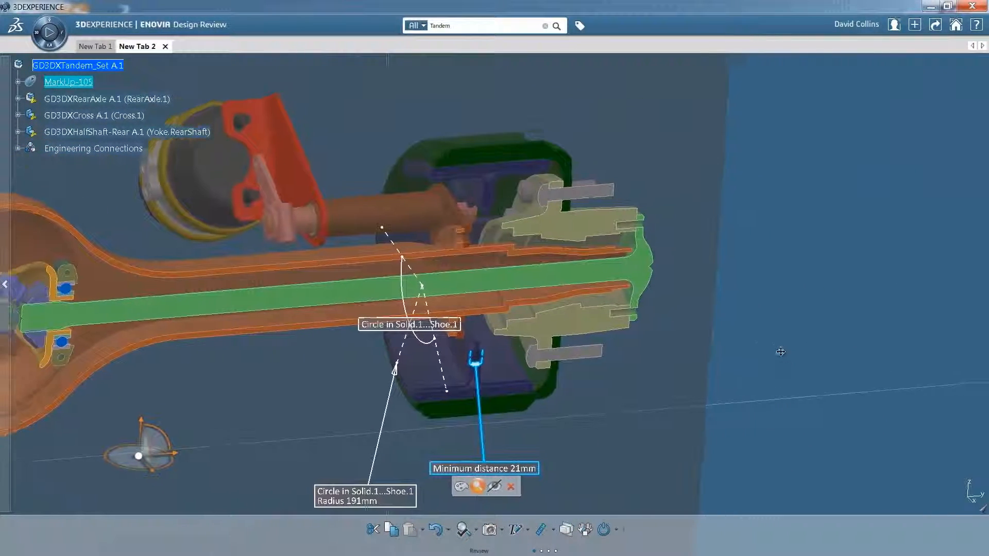
pyautogui.moveTo(781, 352); pyautogui.dragTo(777, 349, button='middle')
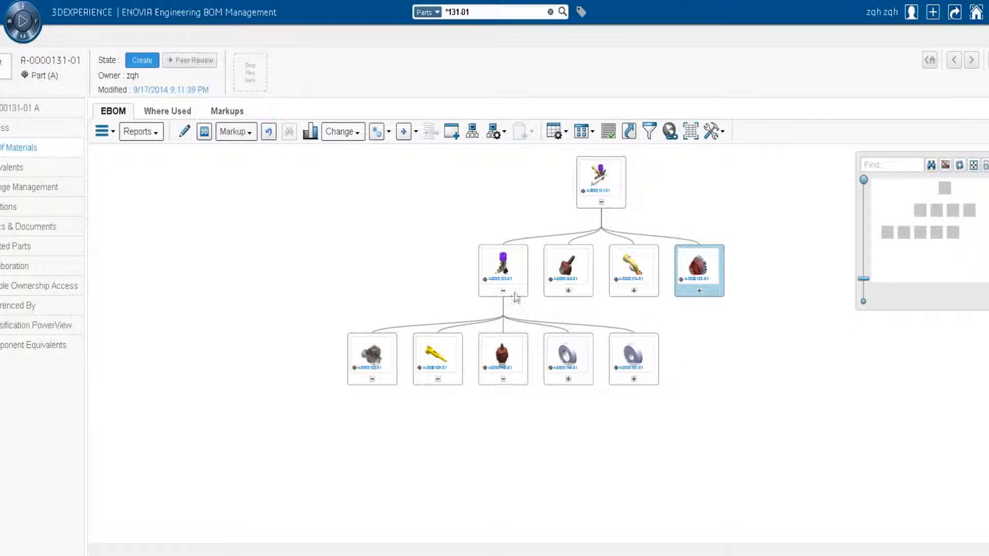
# Step: Expand part A-0000180-01 to its children, zoom on them, then fit the whole EBOM tree
pyautogui.click(504, 292)
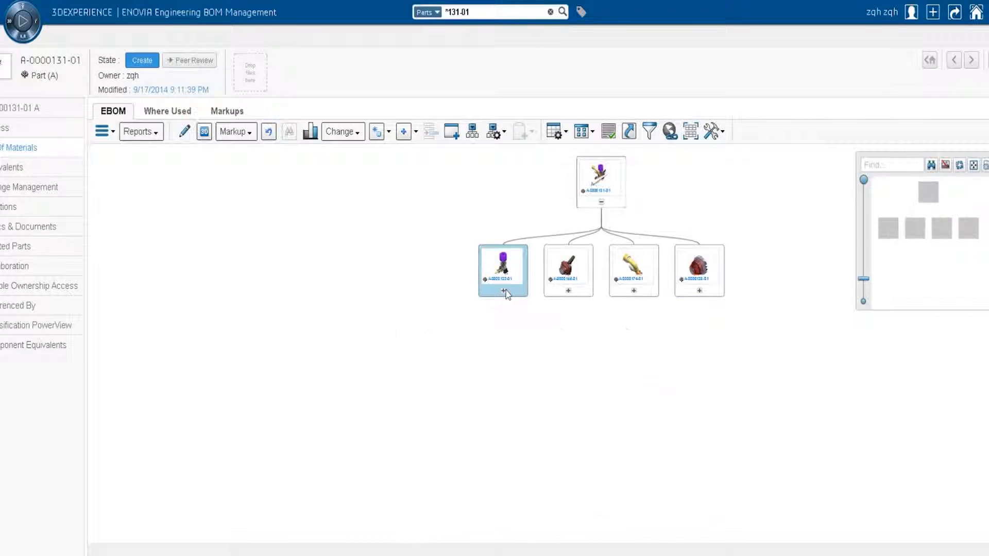
pyautogui.click(699, 291)
pyautogui.moveTo(601, 305)
pyautogui.mouseDown()
pyautogui.moveTo(677, 286)
pyautogui.moveTo(681, 311)
pyautogui.mouseUp()
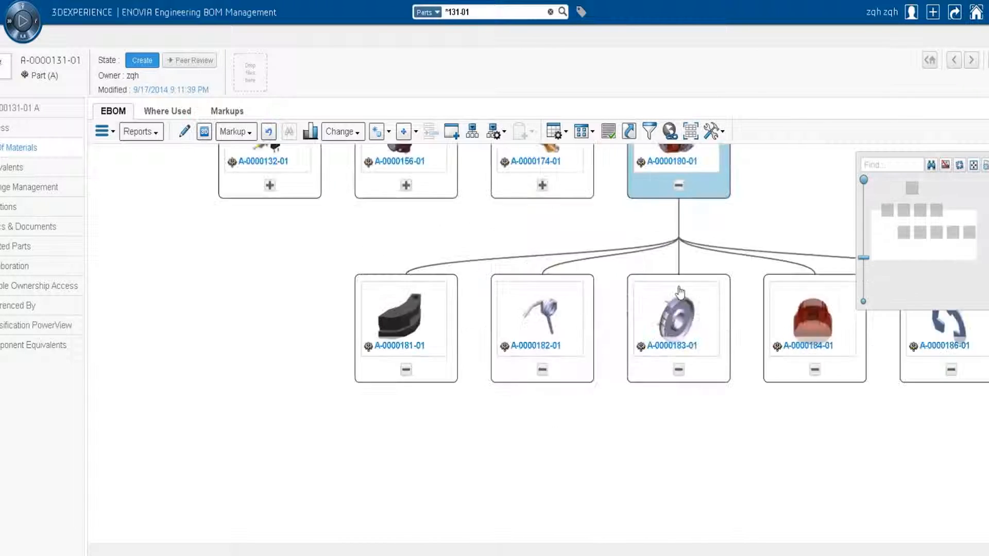
pyautogui.click(974, 165)
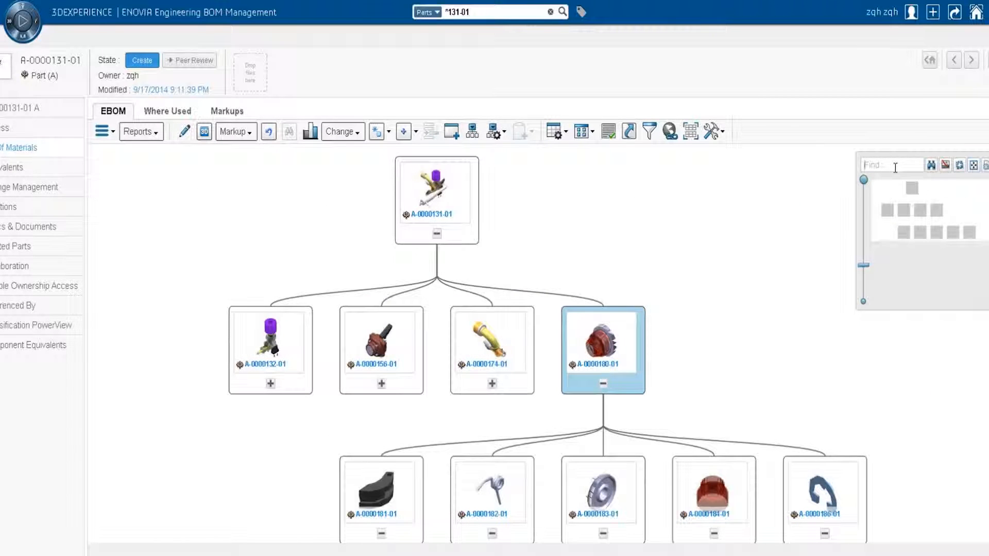
pyautogui.write('18')
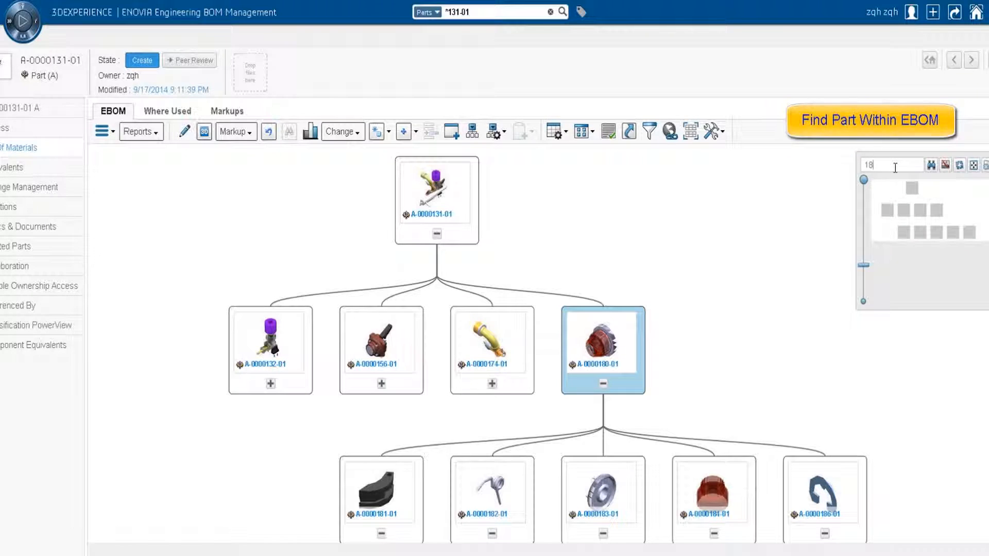